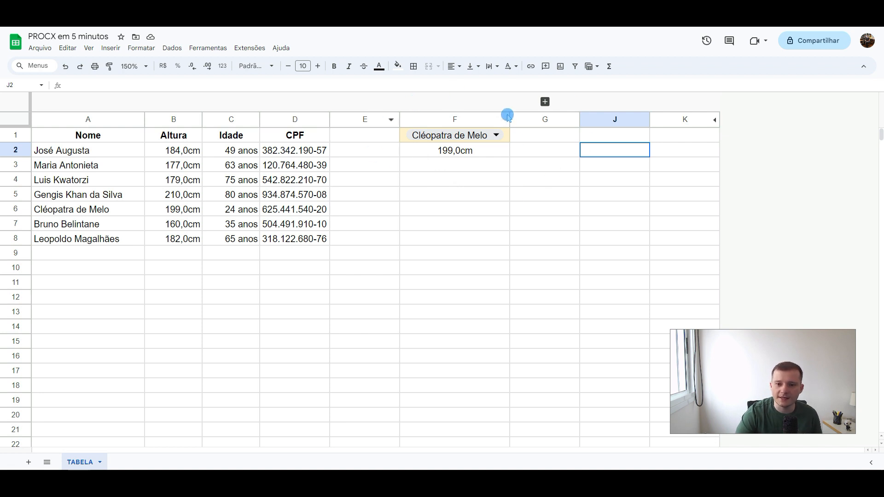
Step: Choose the name listed in A7 from the dropdown in cell F1
{"action": "left_click", "coordinate": [417, 149]}
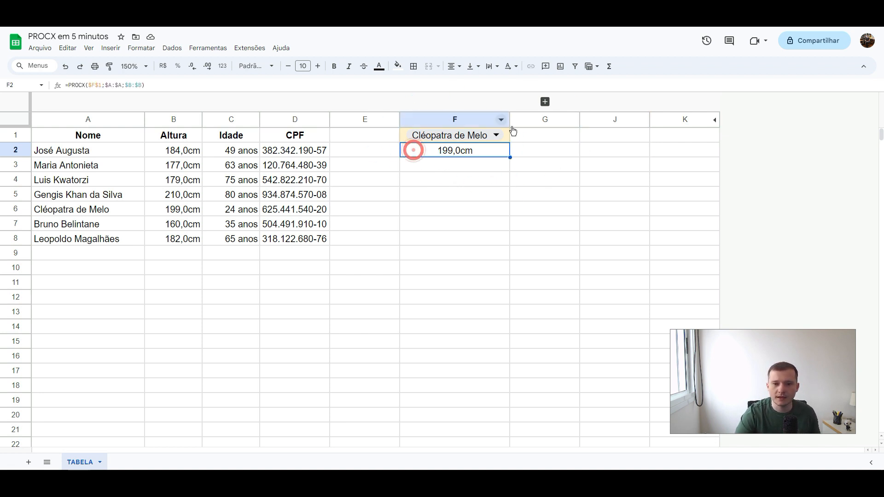
{"action": "left_click", "coordinate": [497, 135]}
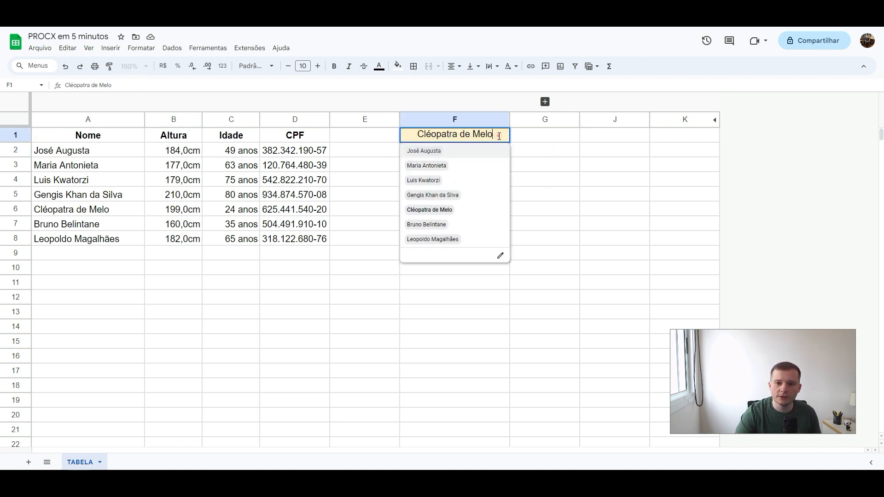
{"action": "left_click", "coordinate": [432, 226]}
{"action": "key", "text": "Down"}
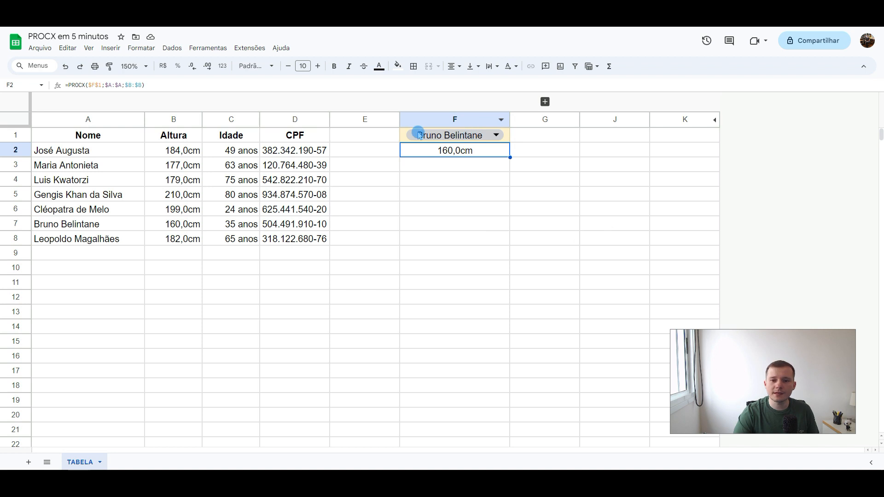
{"action": "left_click", "coordinate": [403, 135]}
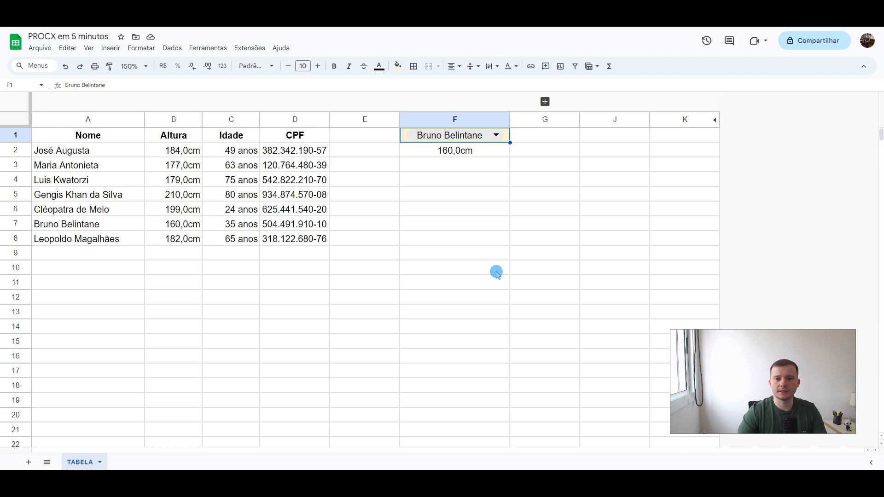
Step: Clear the existing lookup formula from cell F2
{"action": "left_click", "coordinate": [452, 165]}
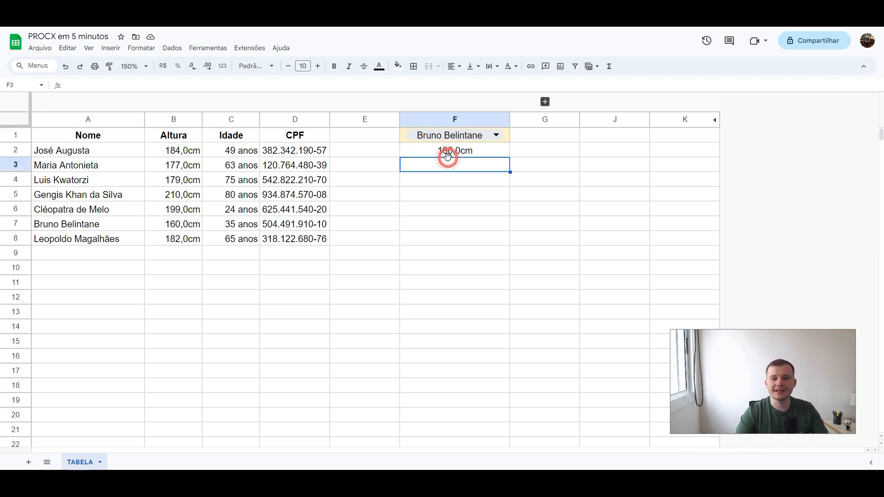
{"action": "left_click", "coordinate": [449, 153]}
{"action": "key", "text": "Delete"}
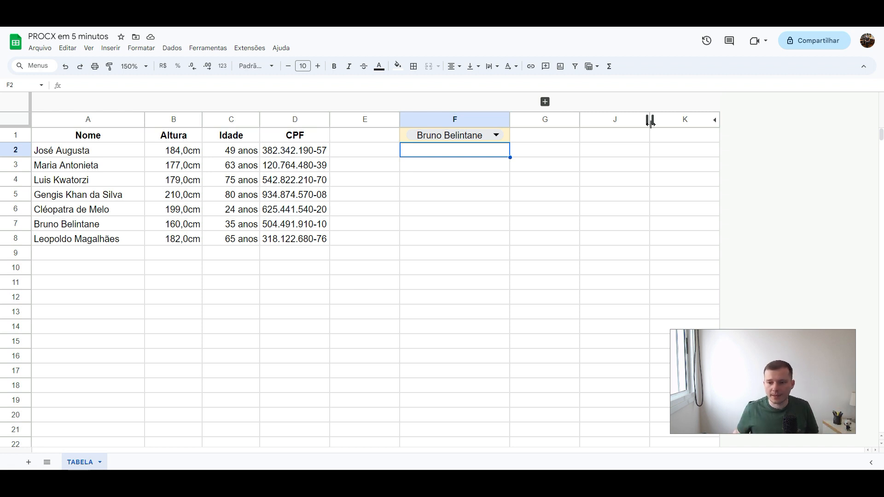
Step: Start a PROCX formula in F2 with the full name from A7 as quoted text for the search key
{"action": "type", "text": "="}
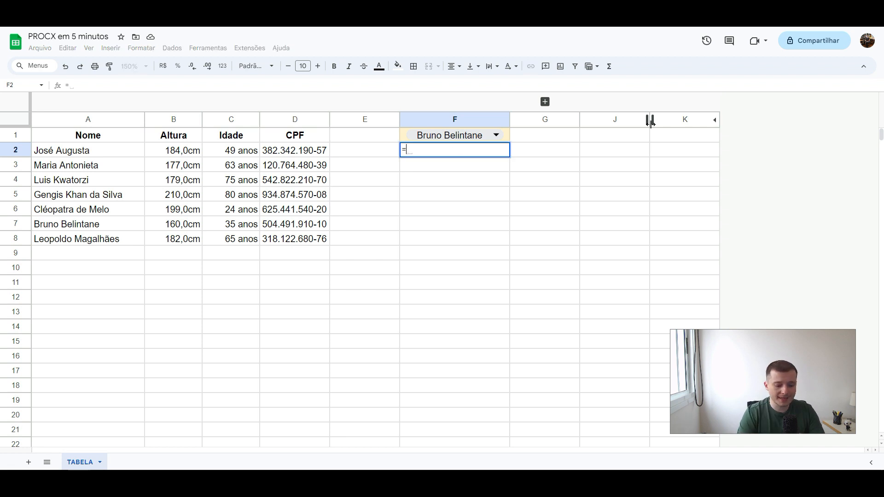
{"action": "type", "text": "procx"}
{"action": "key", "text": "Tab"}
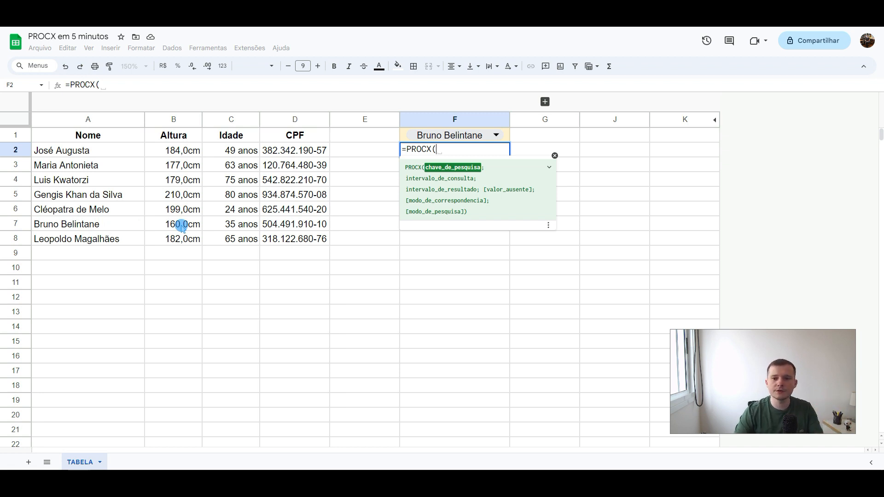
{"action": "type", "text": "\""}
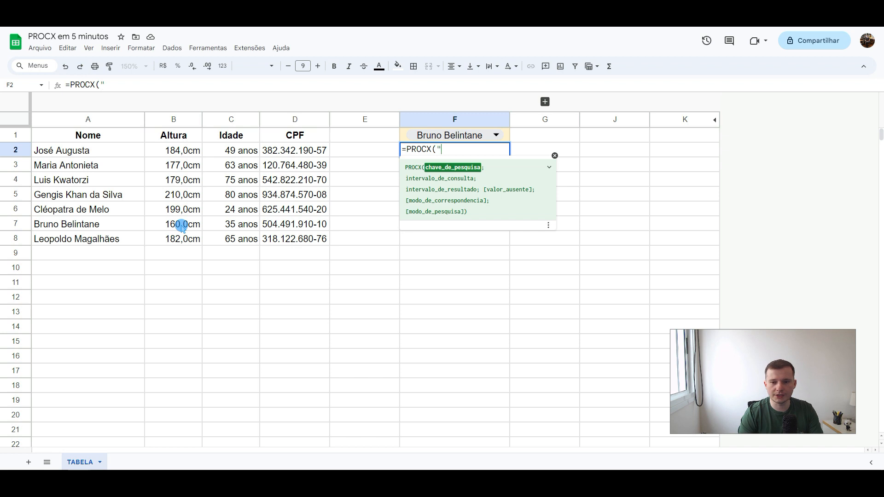
{"action": "type", "text": "Bruno B"}
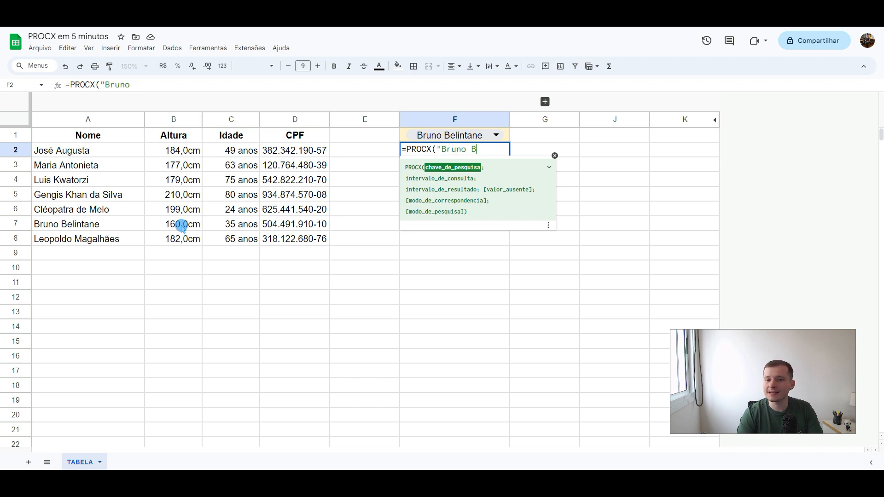
{"action": "type", "text": "elintane\""}
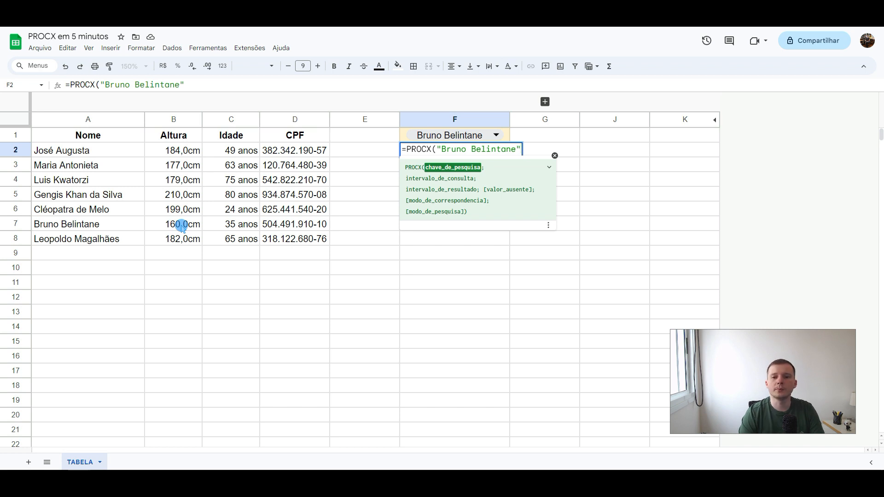
{"action": "type", "text": ";"}
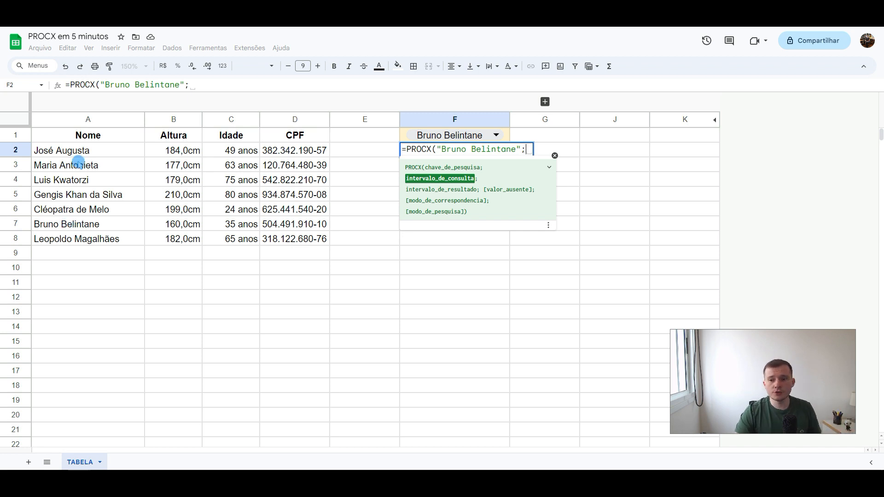
Step: Complete the PROCX formula in F2 with absolute lookup range $A:$A and absolute result range $B:$B
{"action": "left_click", "coordinate": [83, 120]}
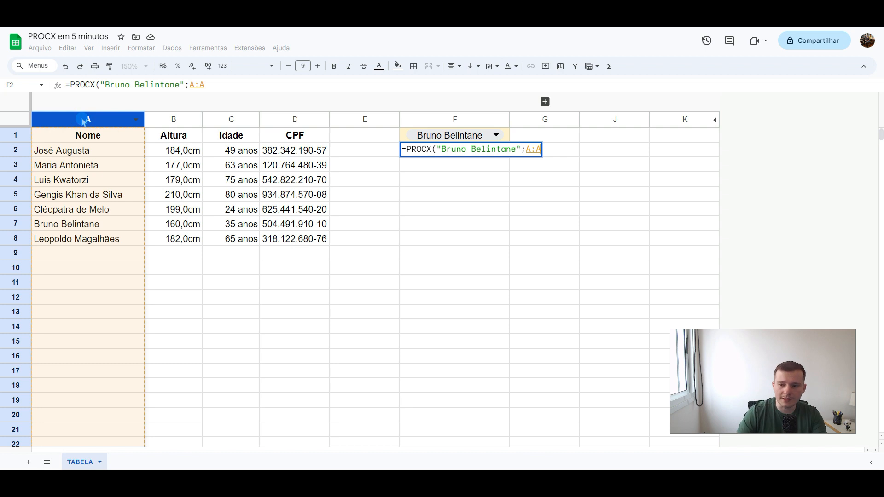
{"action": "key", "text": "F4"}
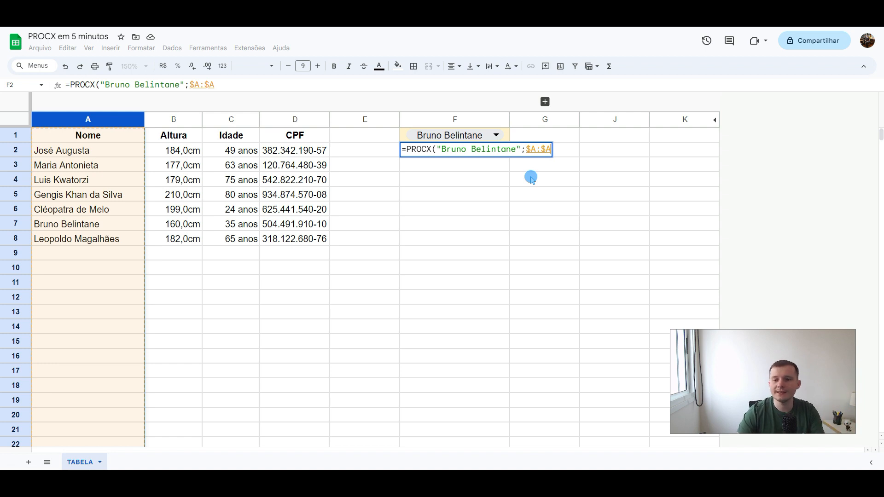
{"action": "type", "text": ";"}
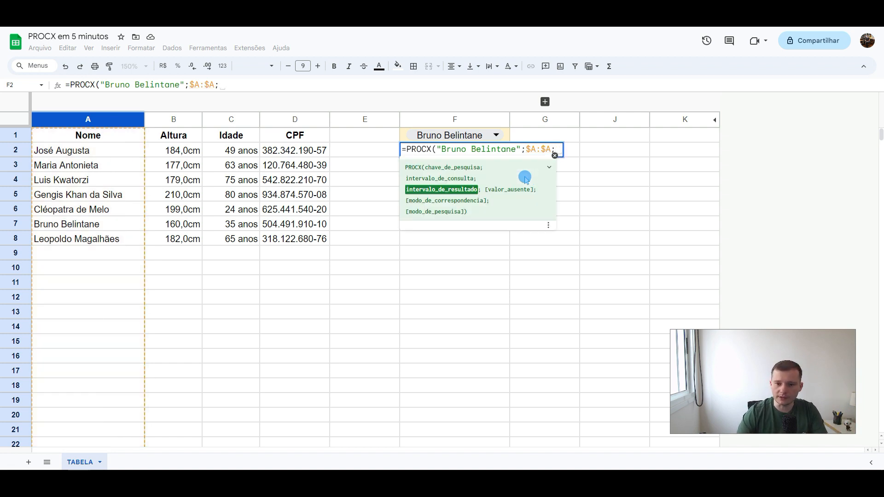
{"action": "left_click", "coordinate": [175, 115]}
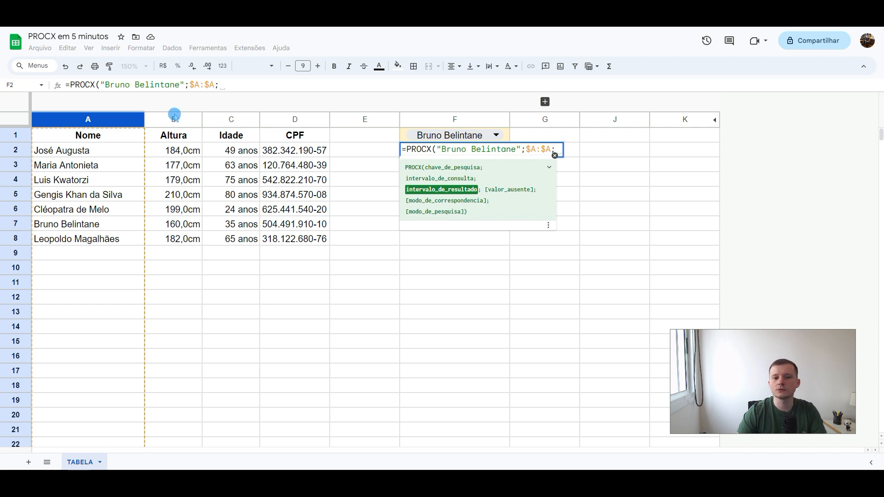
{"action": "left_click", "coordinate": [174, 118]}
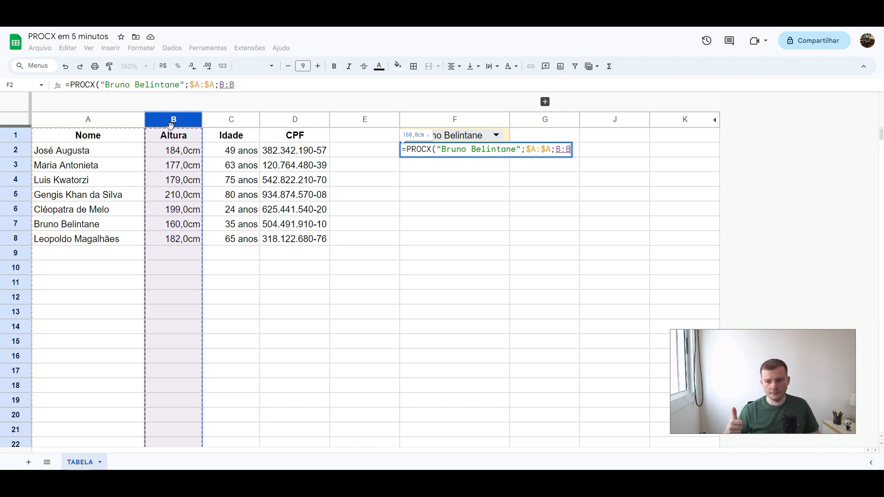
{"action": "key", "text": "F4"}
{"action": "type", "text": ")"}
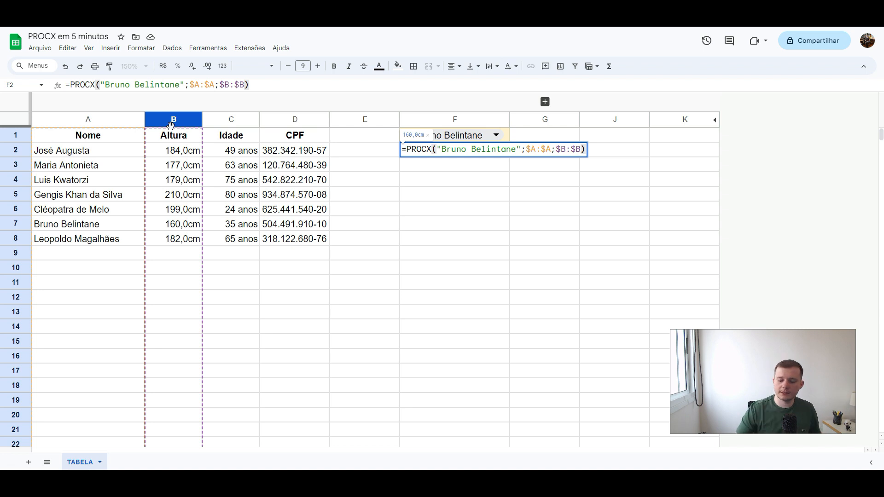
{"action": "key", "text": "Return"}
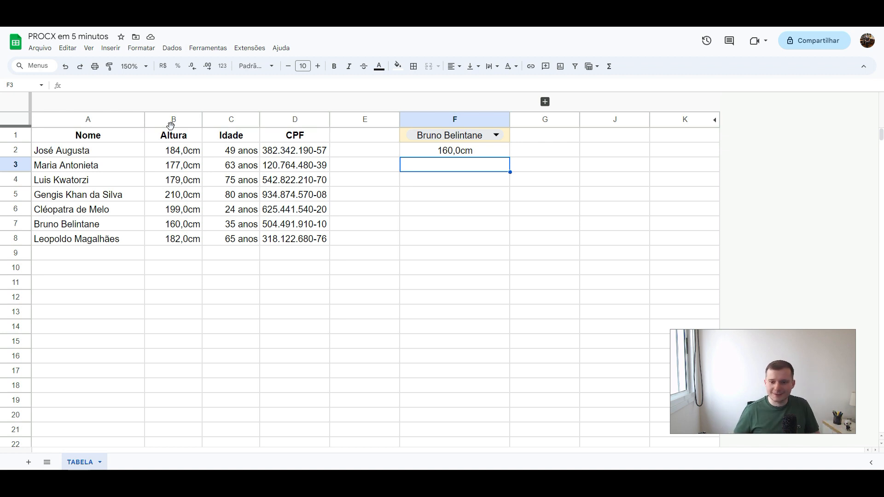
Step: Replace the quoted search key in F2's PROCX formula with the full name from A3
{"action": "key", "text": "Up"}
{"action": "left_click", "coordinate": [134, 108]}
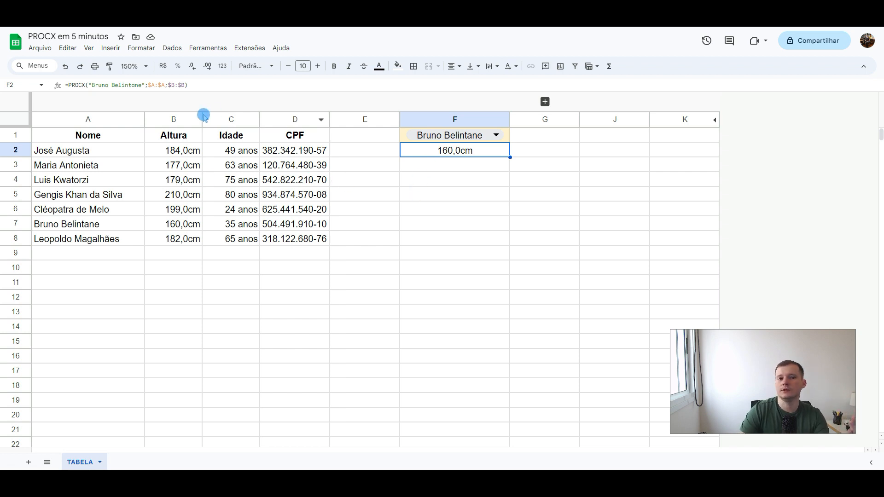
{"action": "left_click_drag", "start_coordinate": [91, 85], "coordinate": [142, 86]}
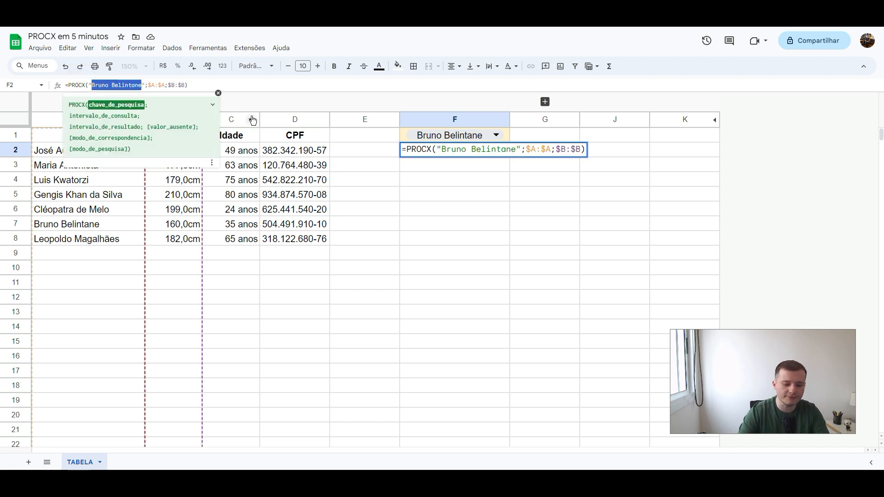
{"action": "type", "text": "Maria Antonie"}
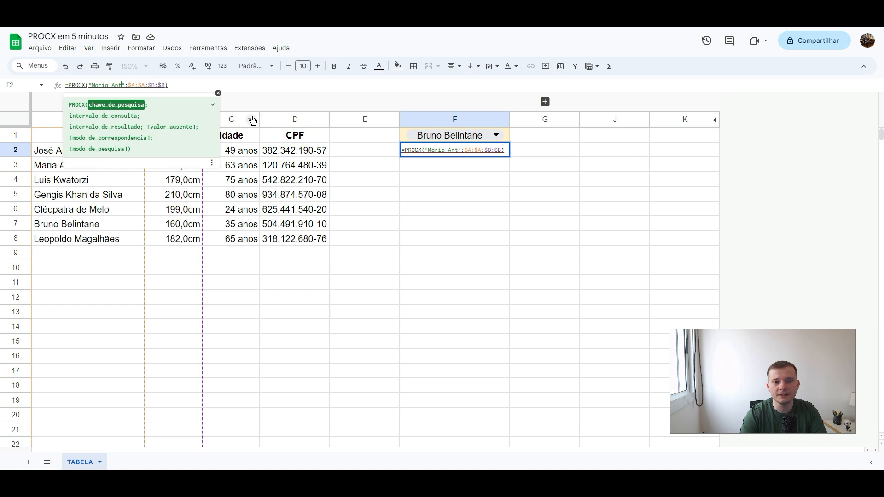
{"action": "type", "text": "ta"}
{"action": "key", "text": "Return"}
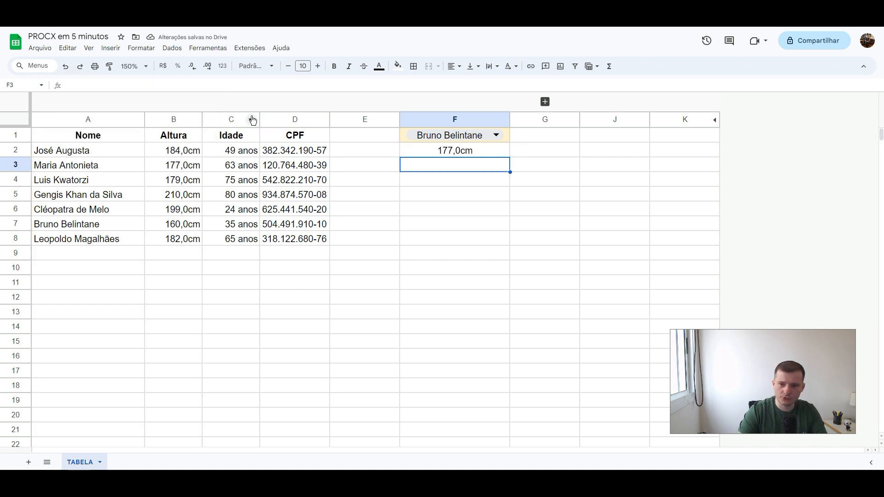
Step: Replace the quoted search key in F2's PROCX formula with $F$1, and test it by choosing the name from A6 in F1's dropdown
{"action": "left_click", "coordinate": [417, 154]}
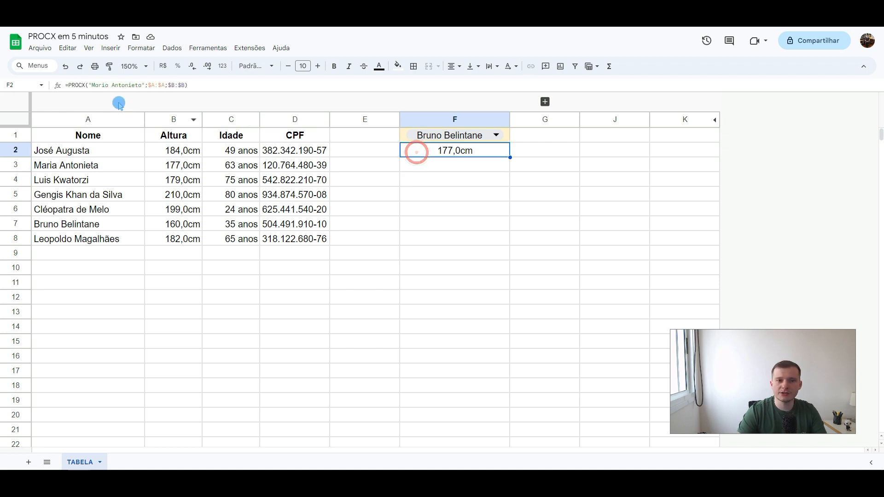
{"action": "left_click_drag", "start_coordinate": [86, 85], "coordinate": [145, 86]}
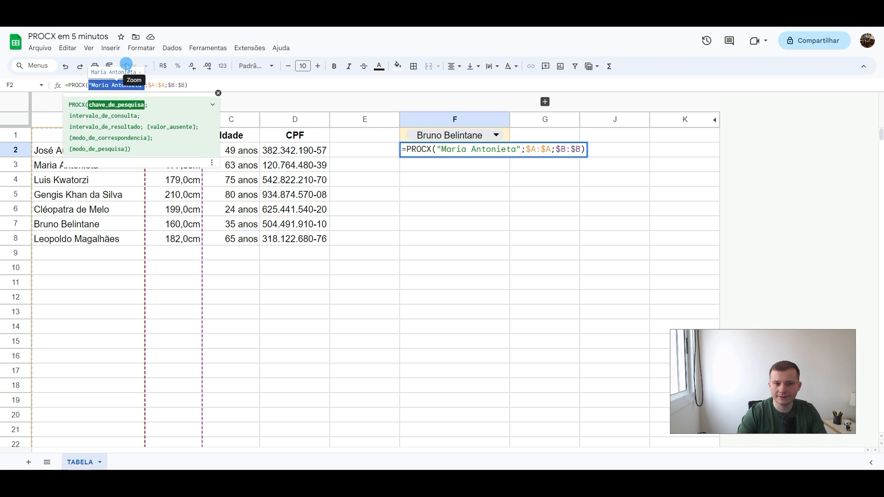
{"action": "key", "text": "BackSpace"}
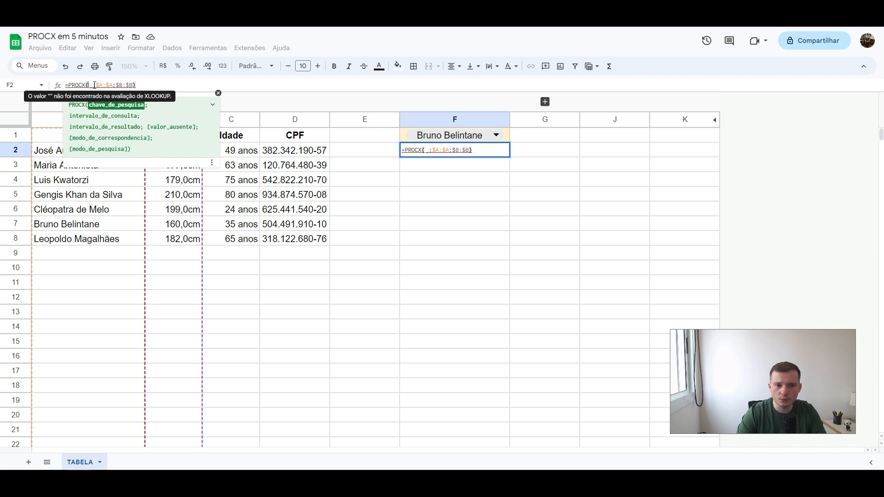
{"action": "left_click", "coordinate": [405, 135]}
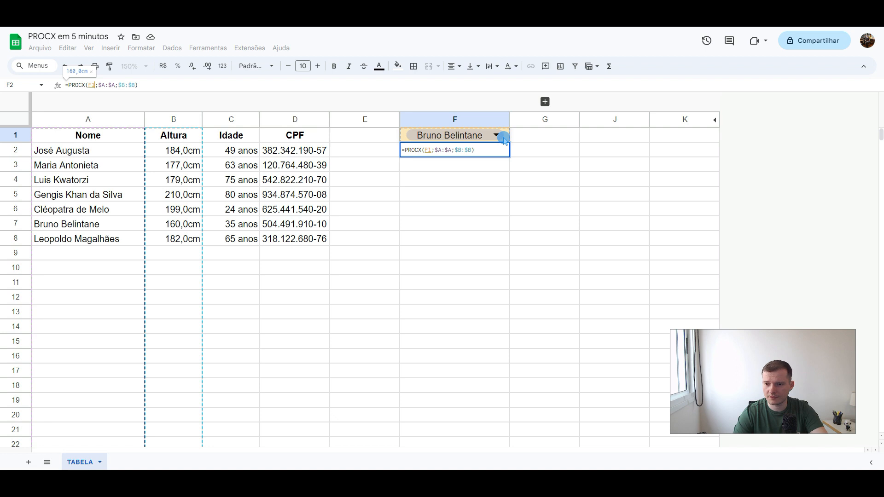
{"action": "key", "text": "F4"}
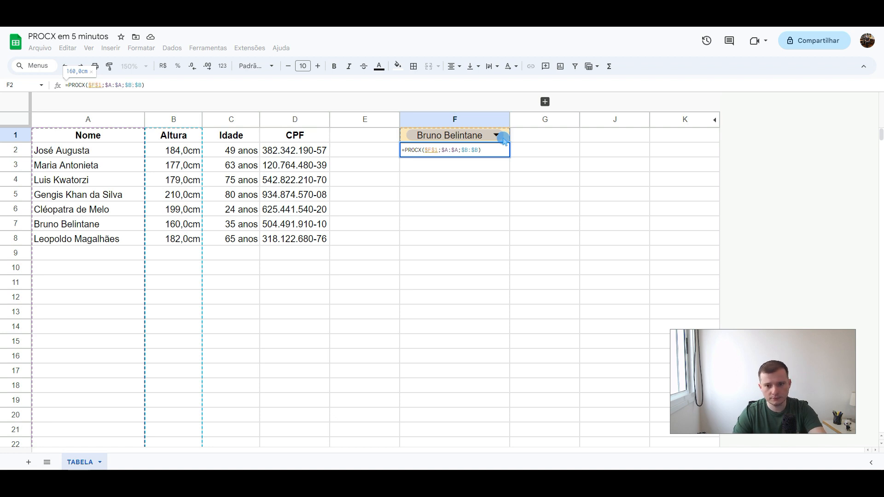
{"action": "key", "text": "Return"}
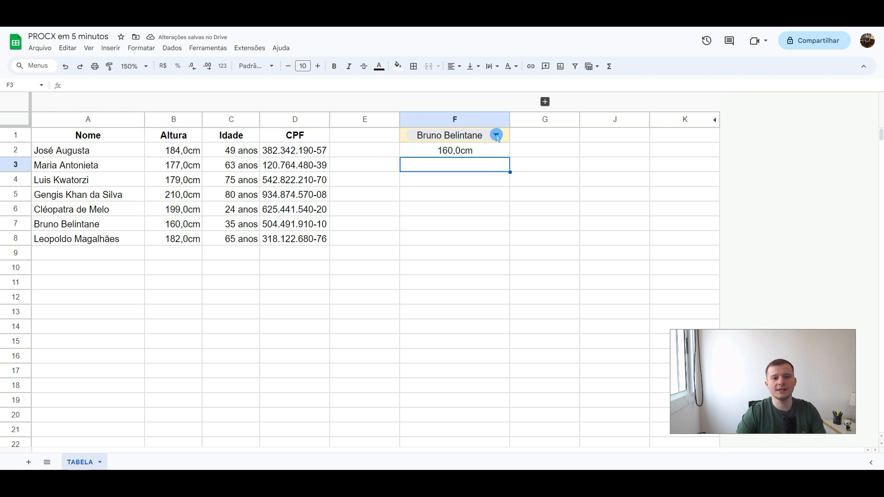
{"action": "left_click", "coordinate": [497, 136]}
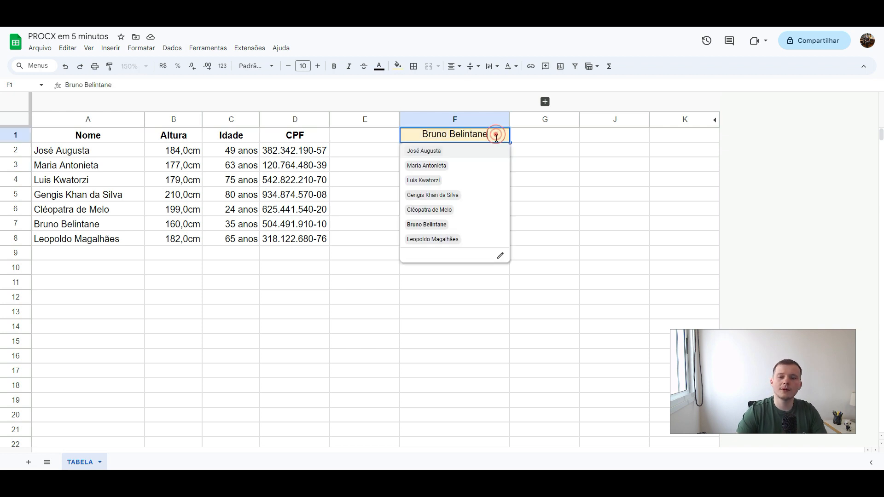
{"action": "left_click", "coordinate": [460, 211]}
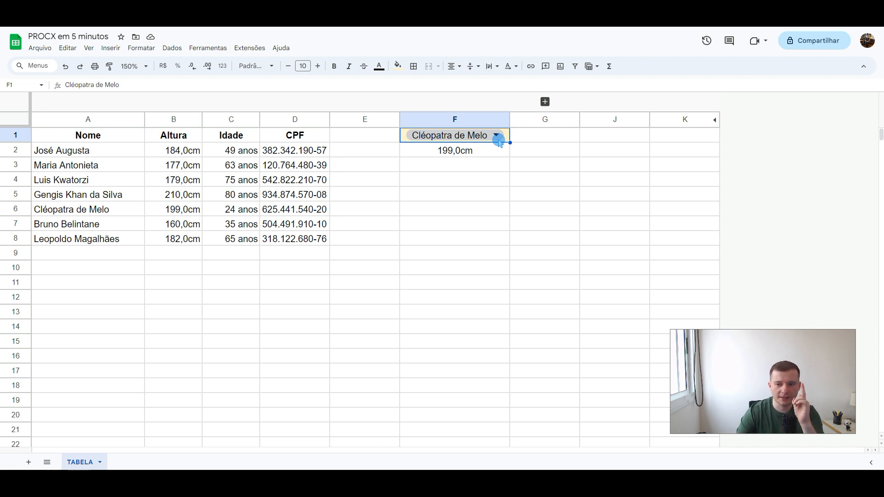
Step: Expand the collapsed column group H:I and examine the formula in I2 with its input cells H2 and I1
{"action": "left_click", "coordinate": [545, 102]}
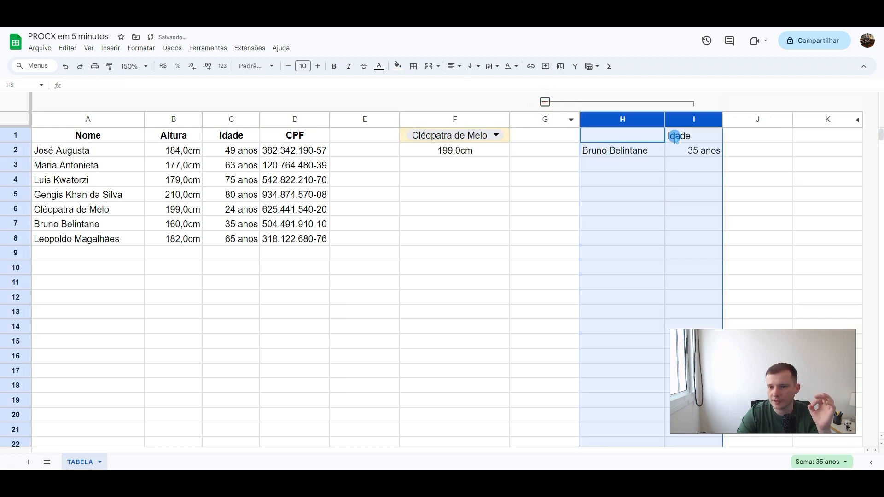
{"action": "left_click", "coordinate": [680, 135]}
{"action": "left_click", "coordinate": [689, 151]}
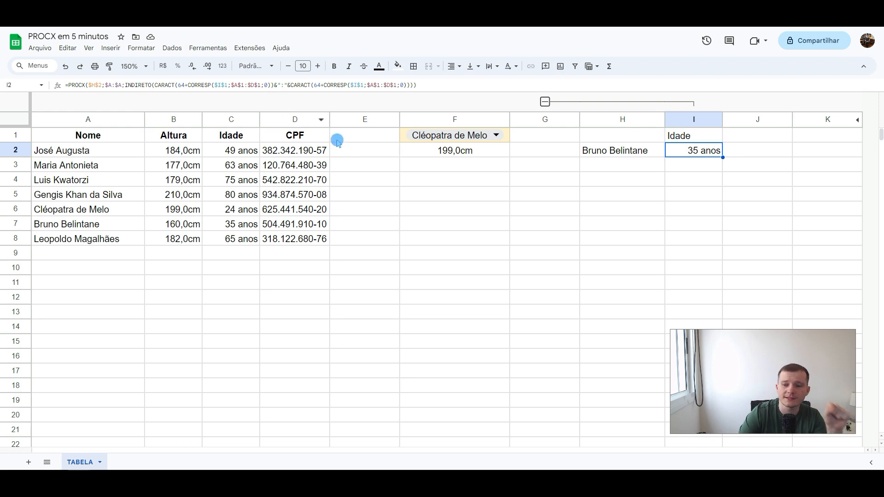
{"action": "left_click", "coordinate": [608, 154]}
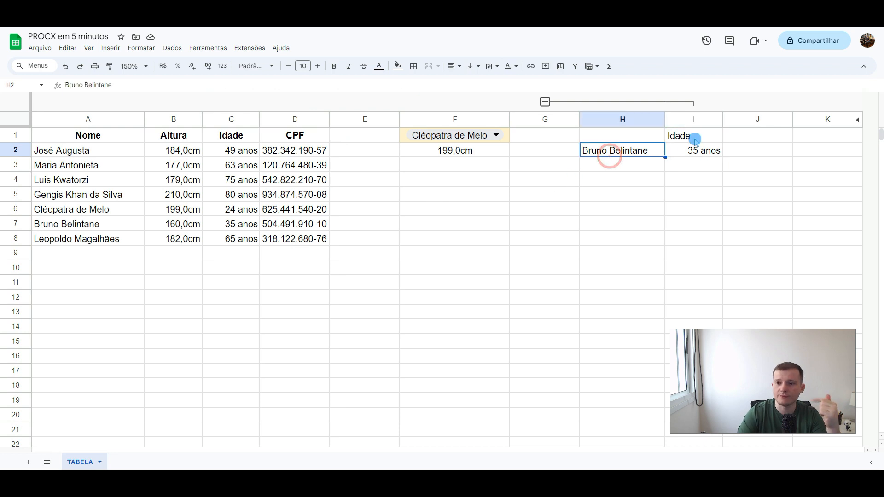
{"action": "left_click", "coordinate": [688, 136]}
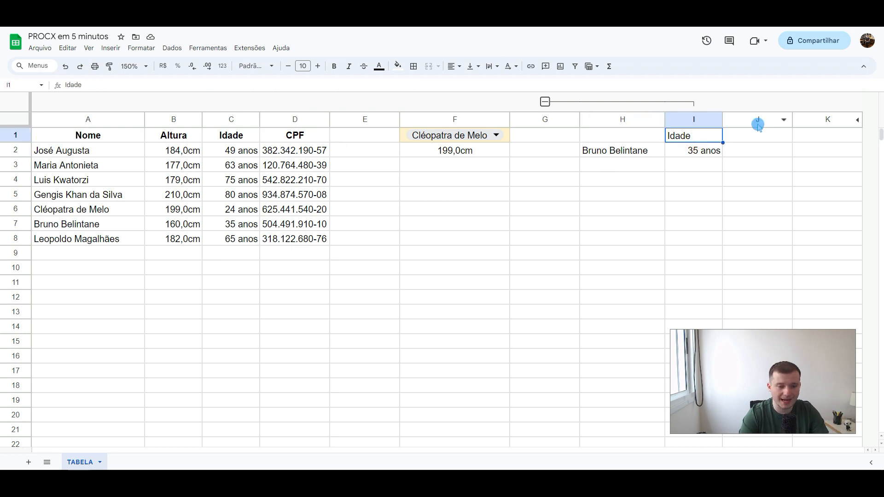
Step: Test the dynamic-column lookup by changing the header in I1 to CPF and finally to Altura
{"action": "type", "text": "CPF"}
{"action": "key", "text": "Return"}
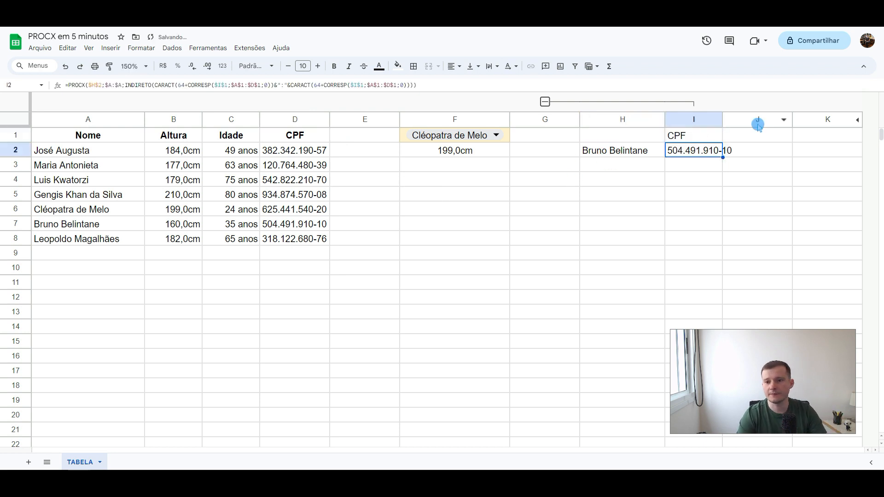
{"action": "key", "text": "Up"}
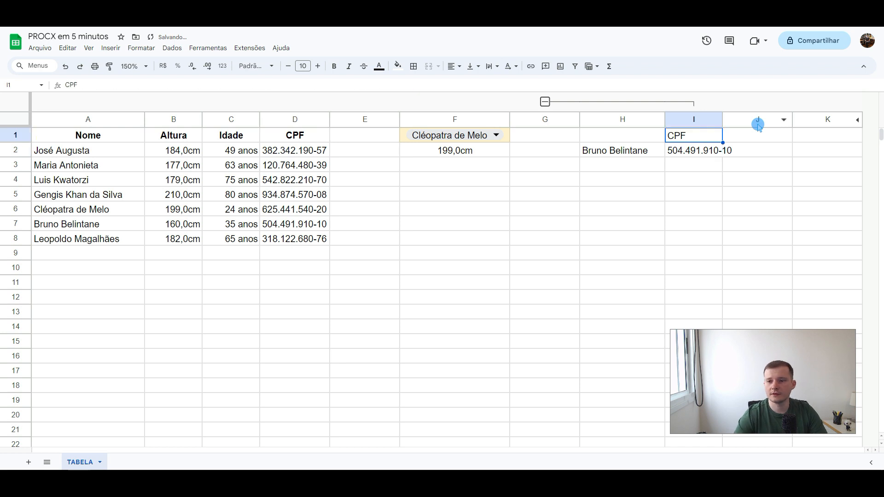
{"action": "type", "text": "Altura"}
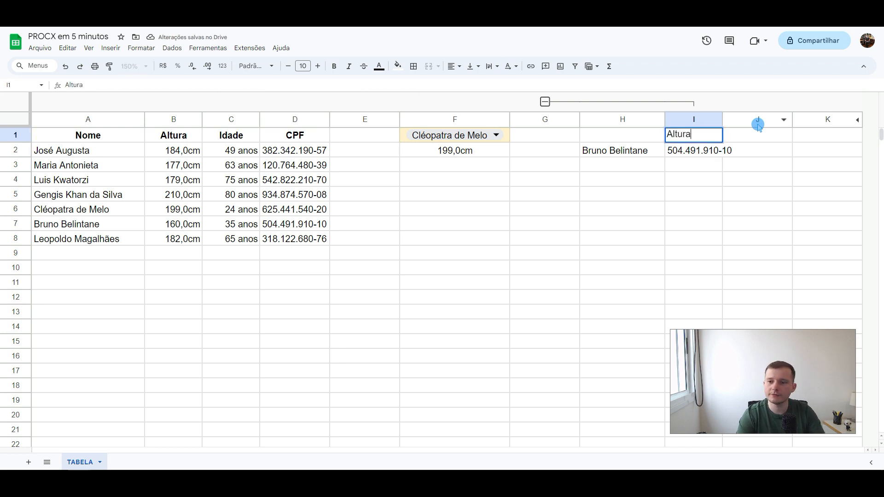
{"action": "key", "text": "Return"}
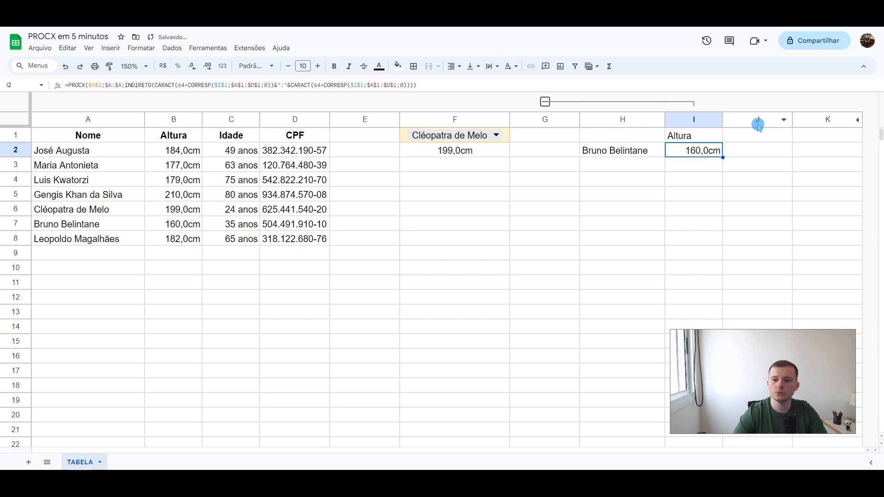
Step: Replace the search name in H2 with the full name listed in A3
{"action": "key", "text": "Left"}
{"action": "type", "text": "Ma"}
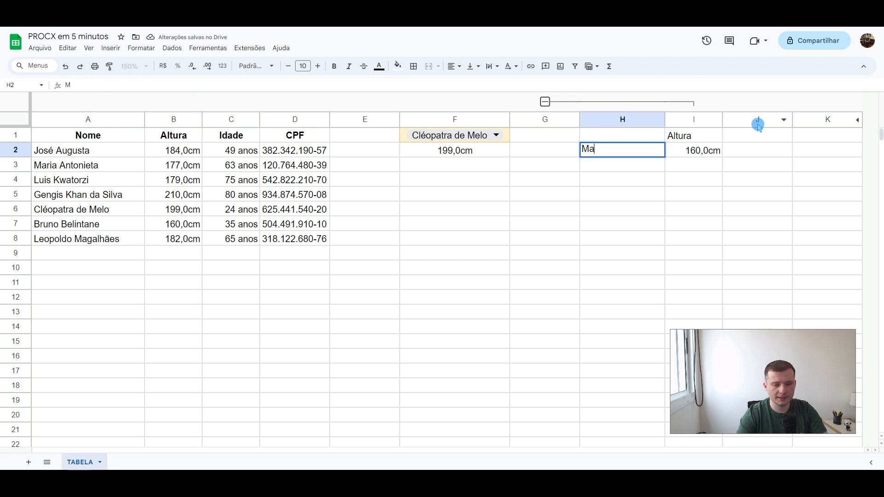
{"action": "type", "text": "ria Antonieta"}
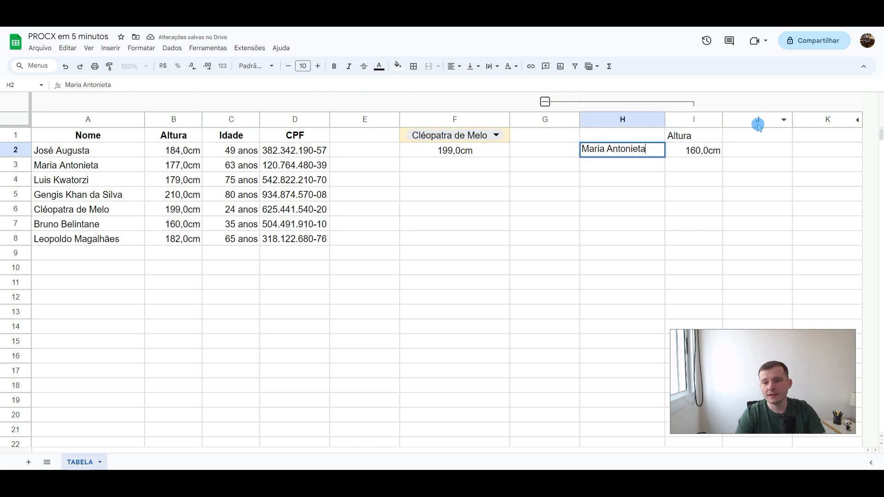
{"action": "key", "text": "Return"}
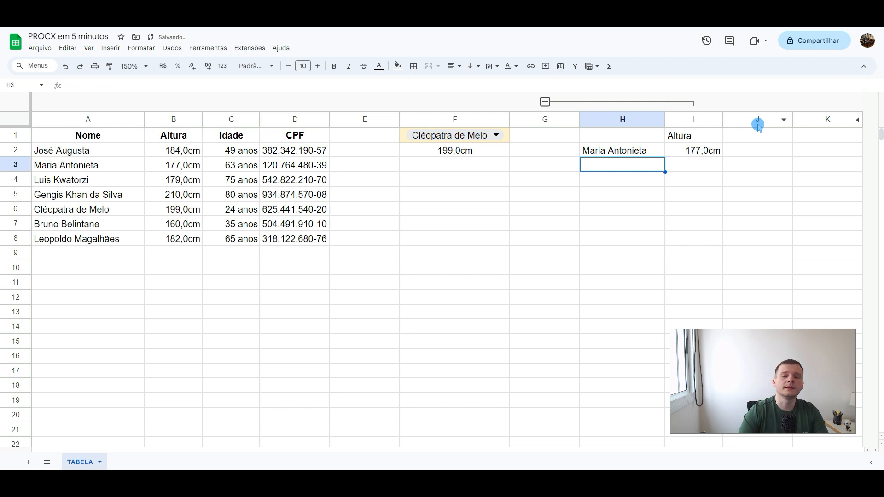